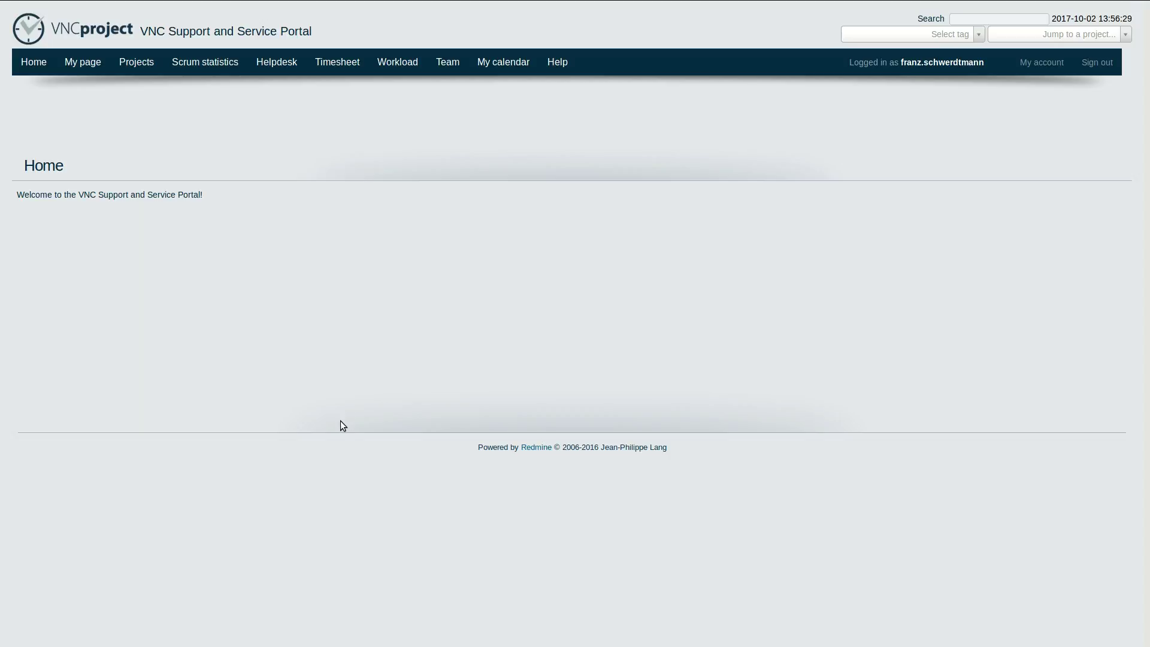
Open the Projects list and expand, then collapse, UmbrellaCorp's five subprojects.
click(139, 64)
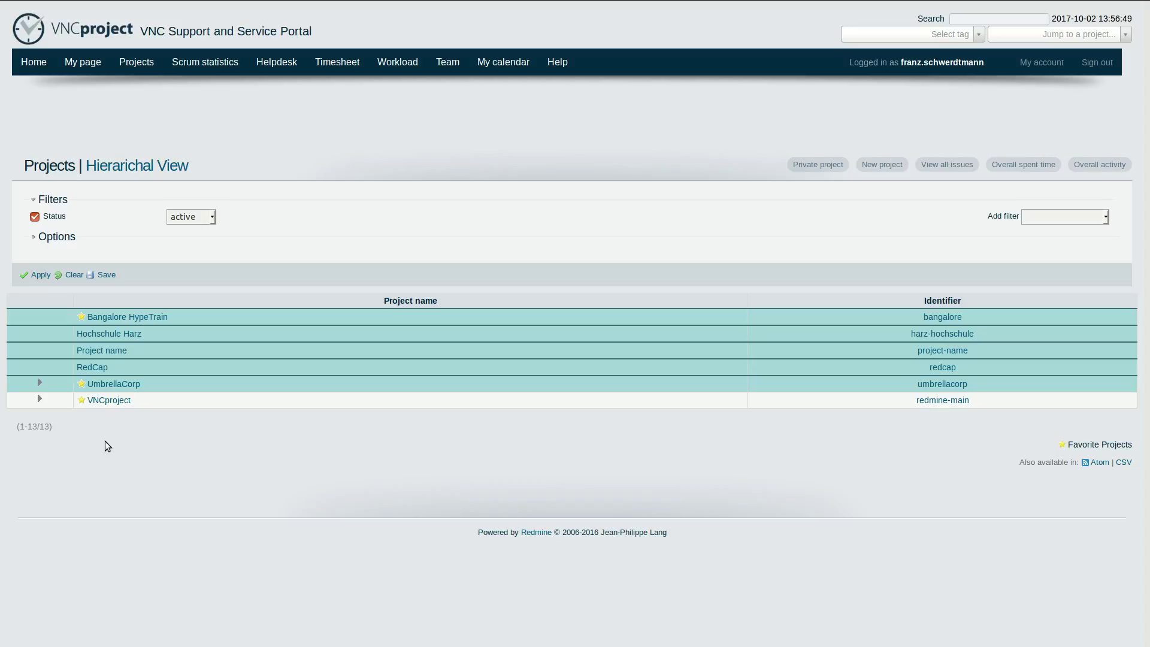
click(40, 383)
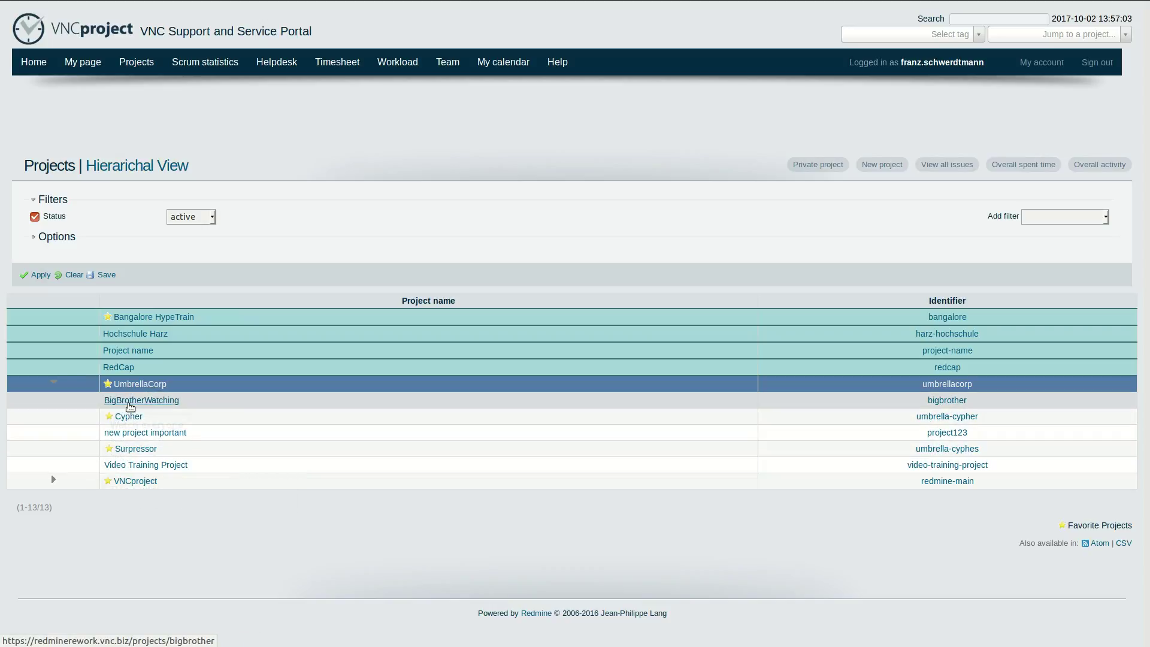
mouse_move(147, 385)
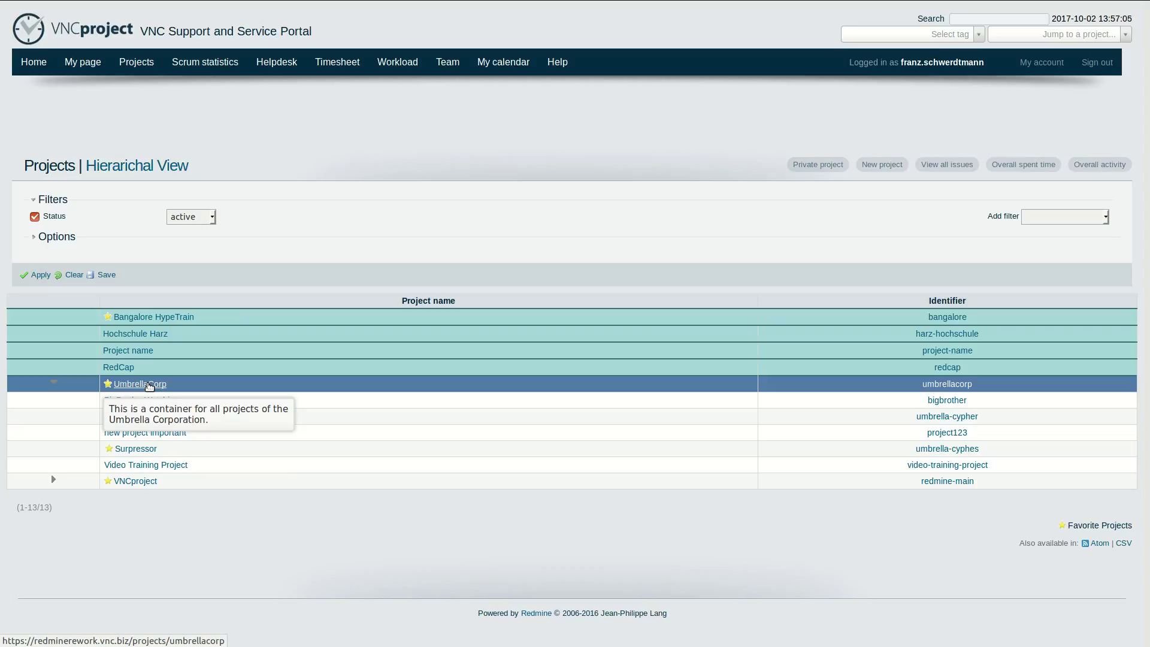
click(53, 384)
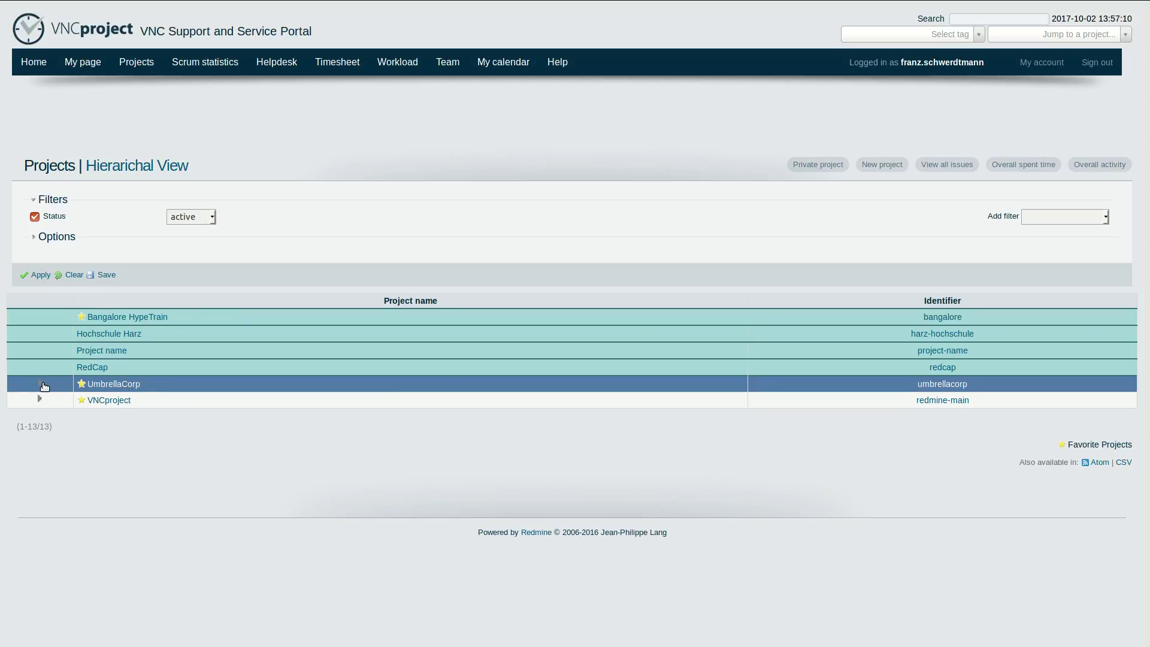
mouse_move(132, 388)
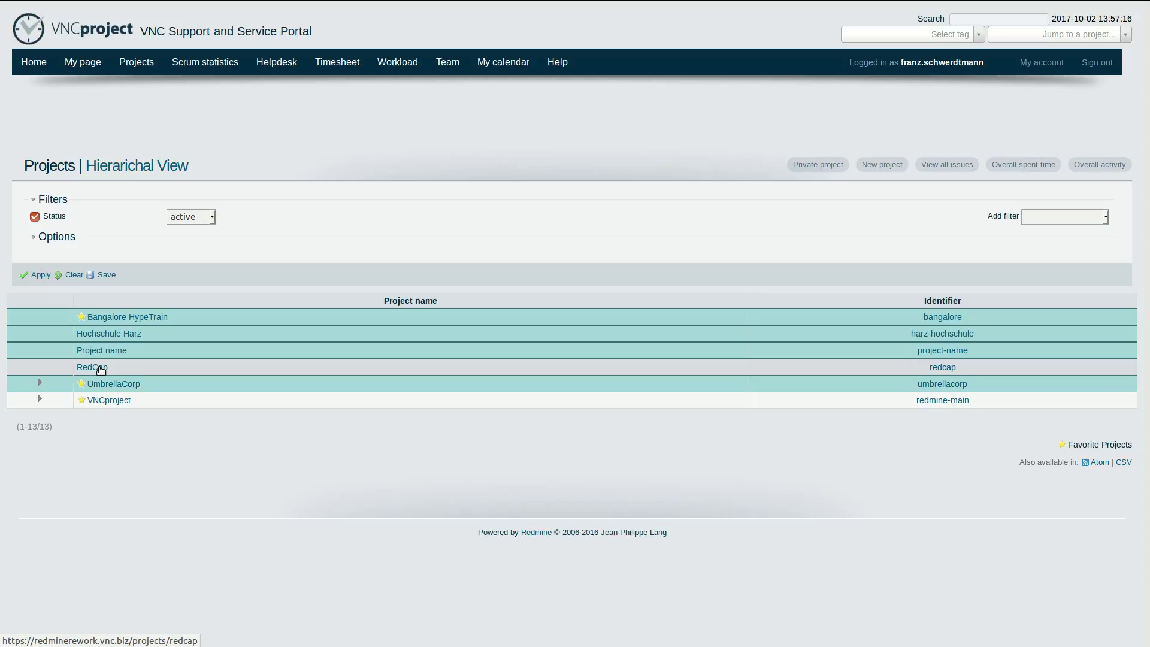
click(91, 367)
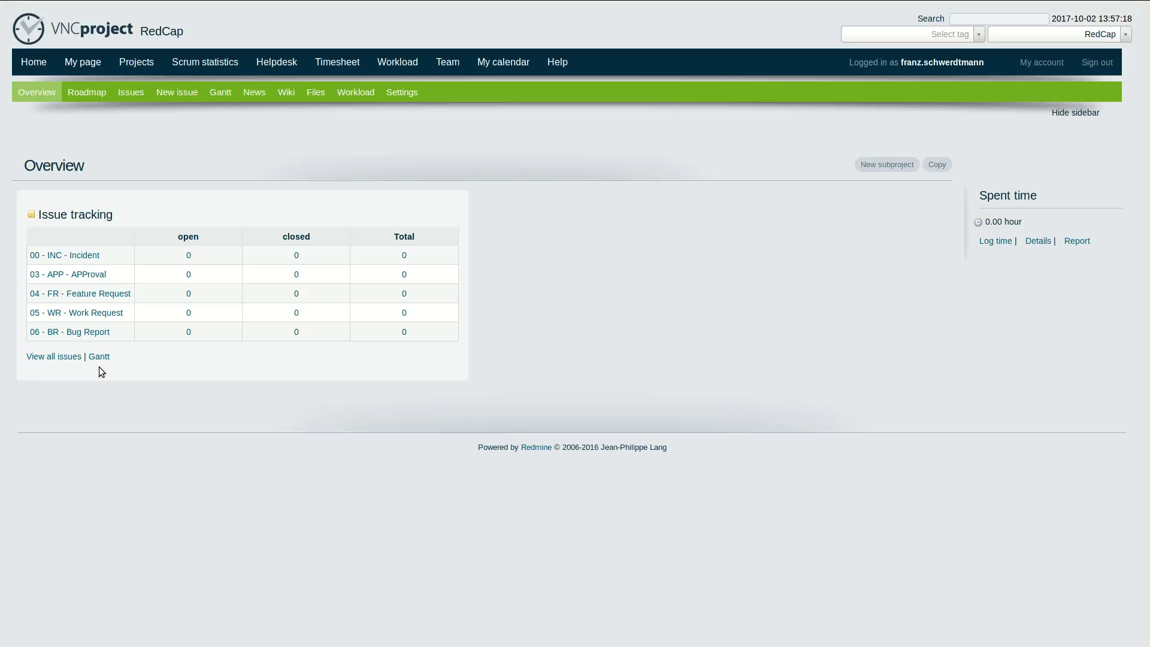
drag(170, 30, 136, 32)
click(253, 141)
click(148, 71)
double_click(168, 33)
click(143, 117)
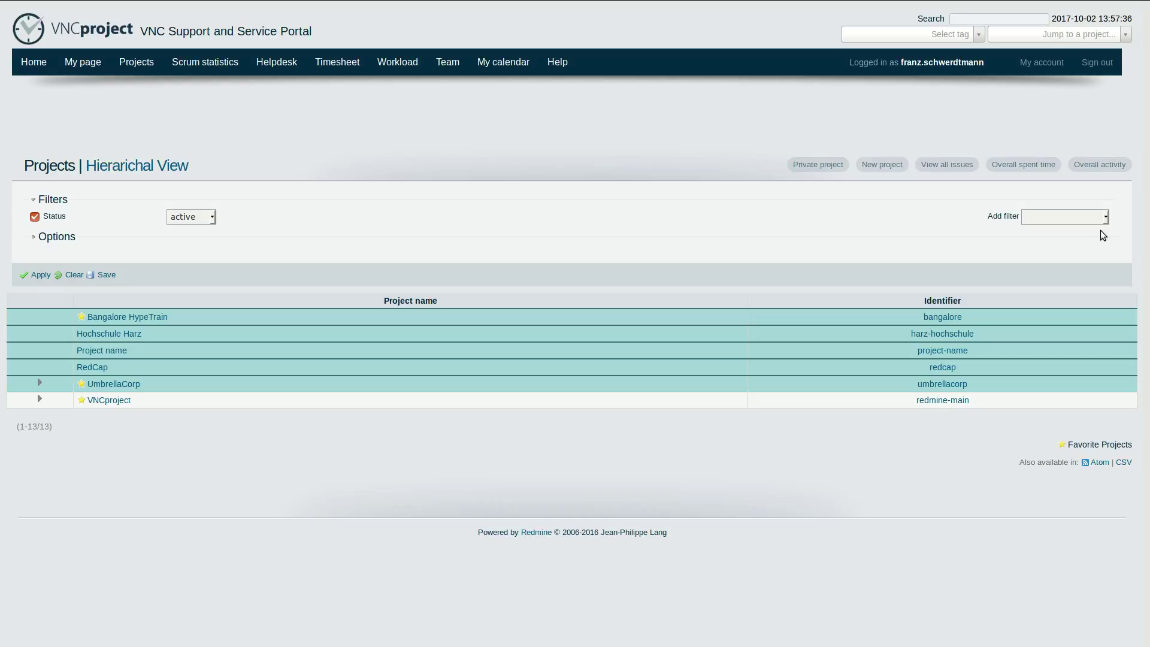
click(1081, 216)
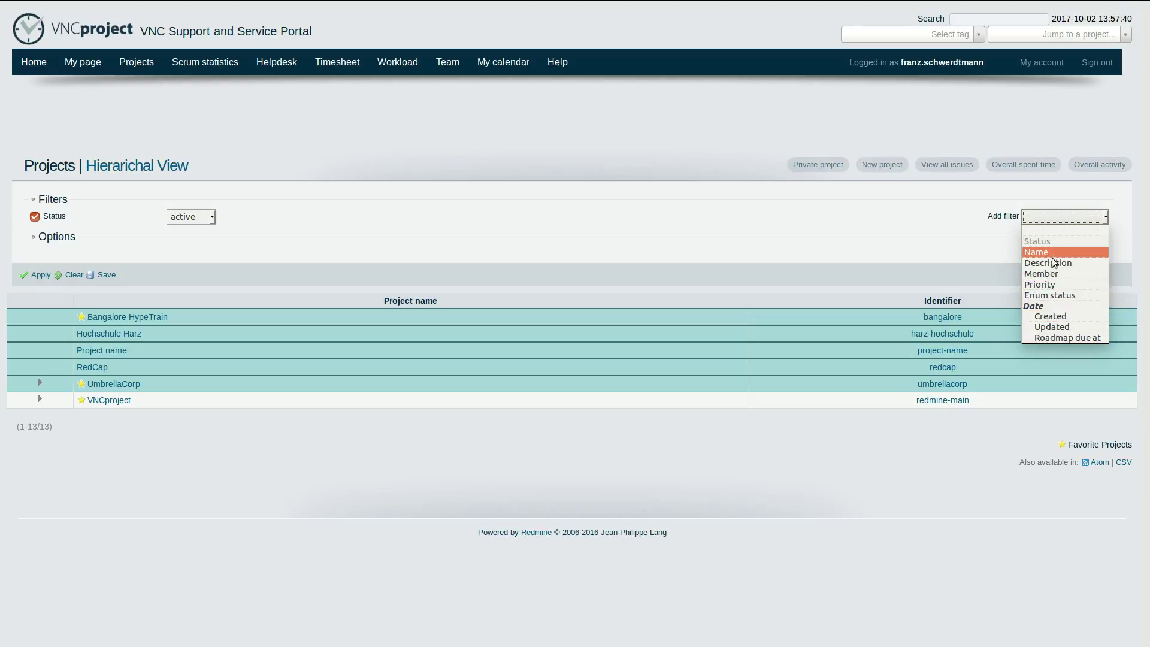
click(299, 192)
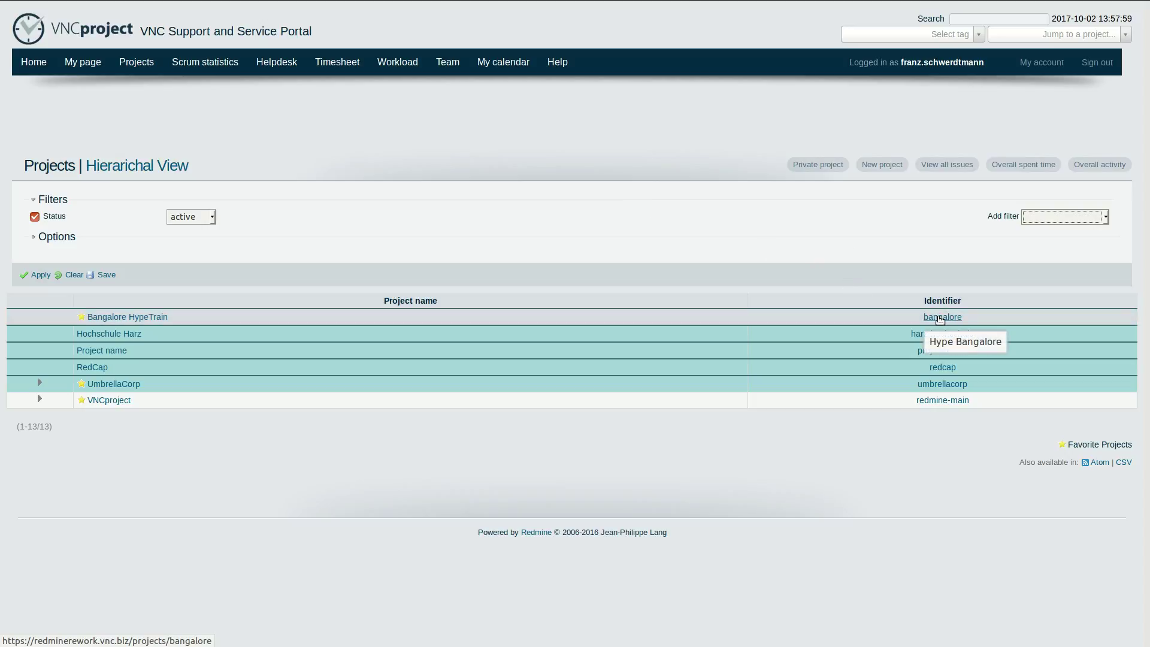
click(958, 318)
click(915, 319)
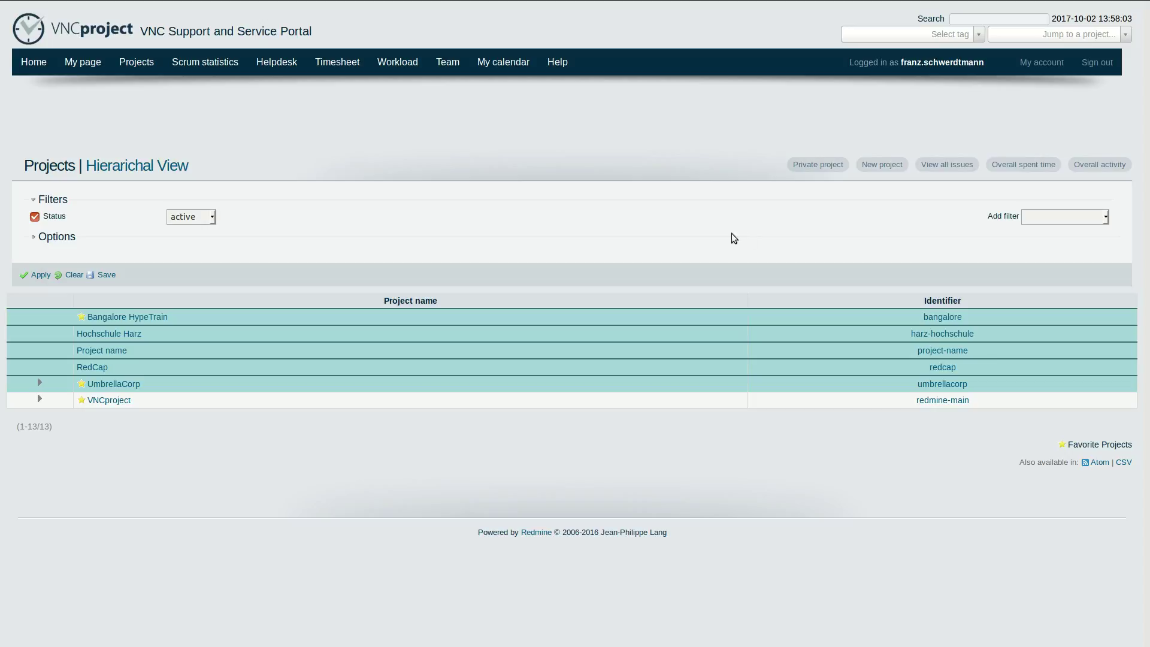
Load Bangalore HypeTrain's overview by adding /bangalore to the projects URL, then restore full screen.
mouse_move(248, 3)
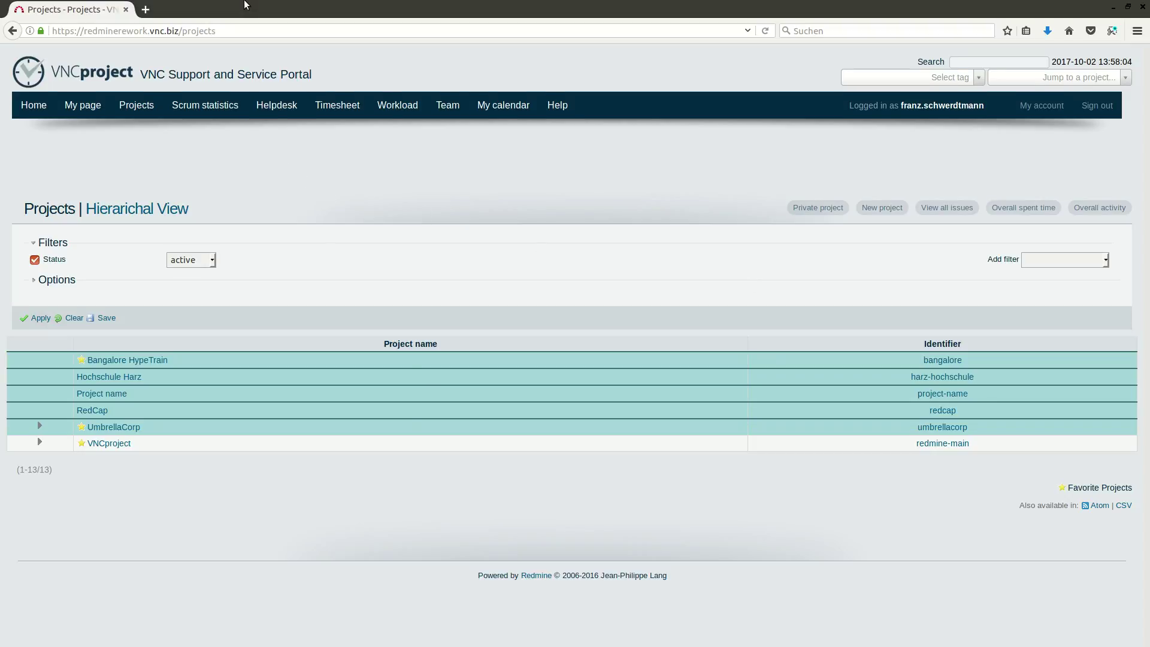
click(234, 31)
text(/)
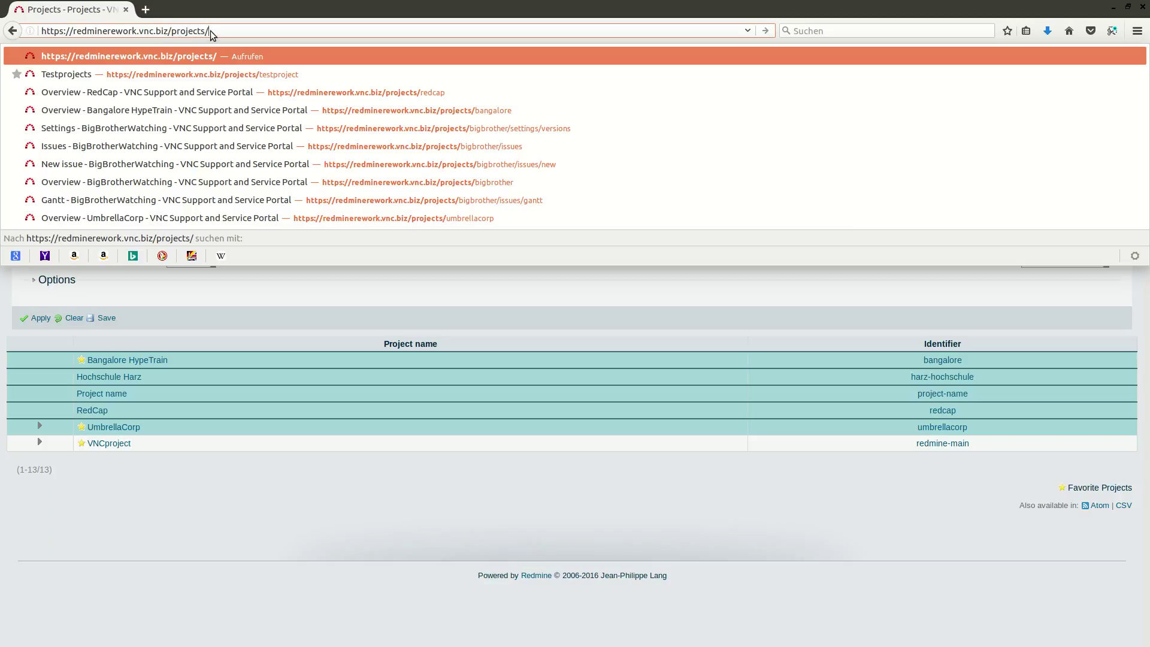
text(bangalore)
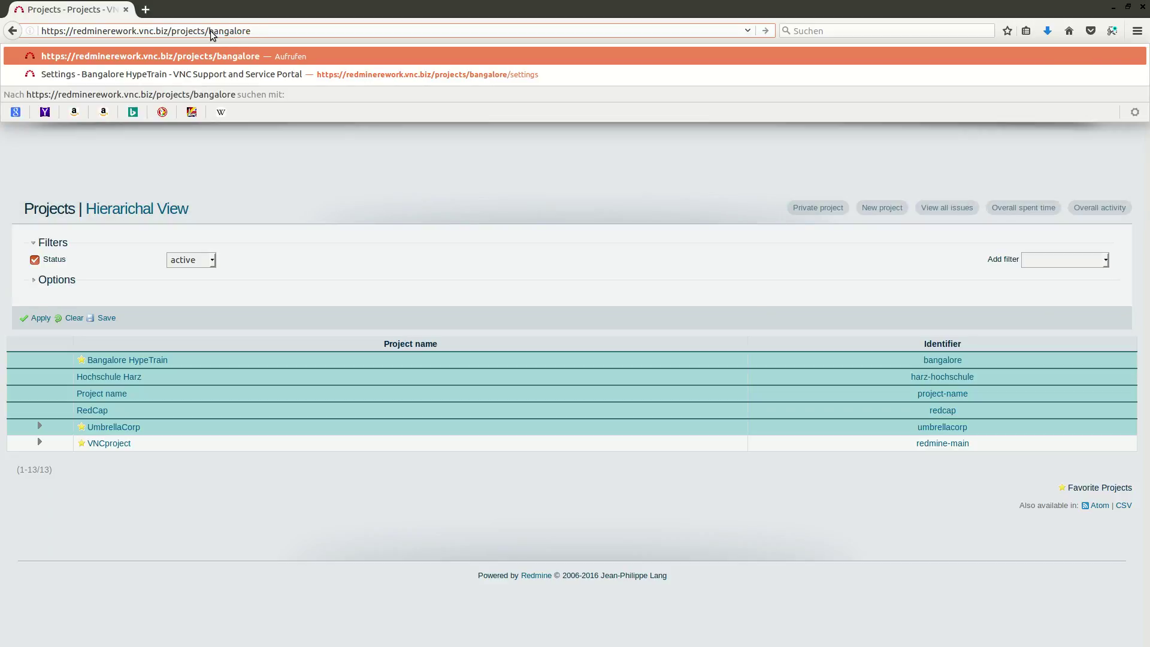
key(Return)
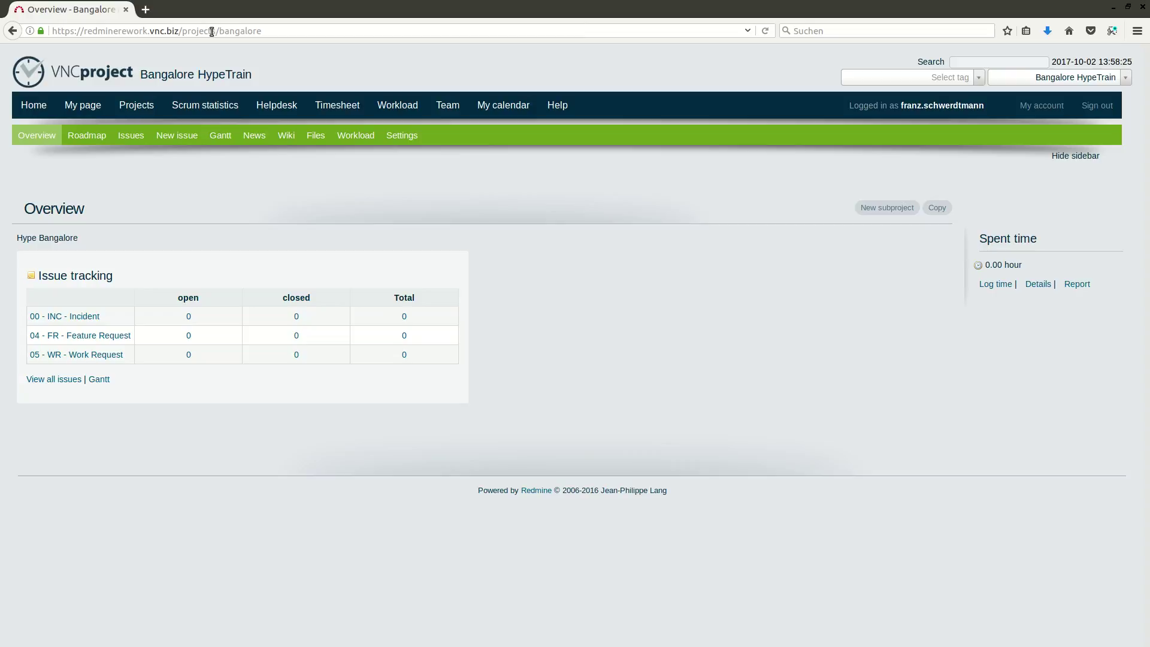
key(F11)
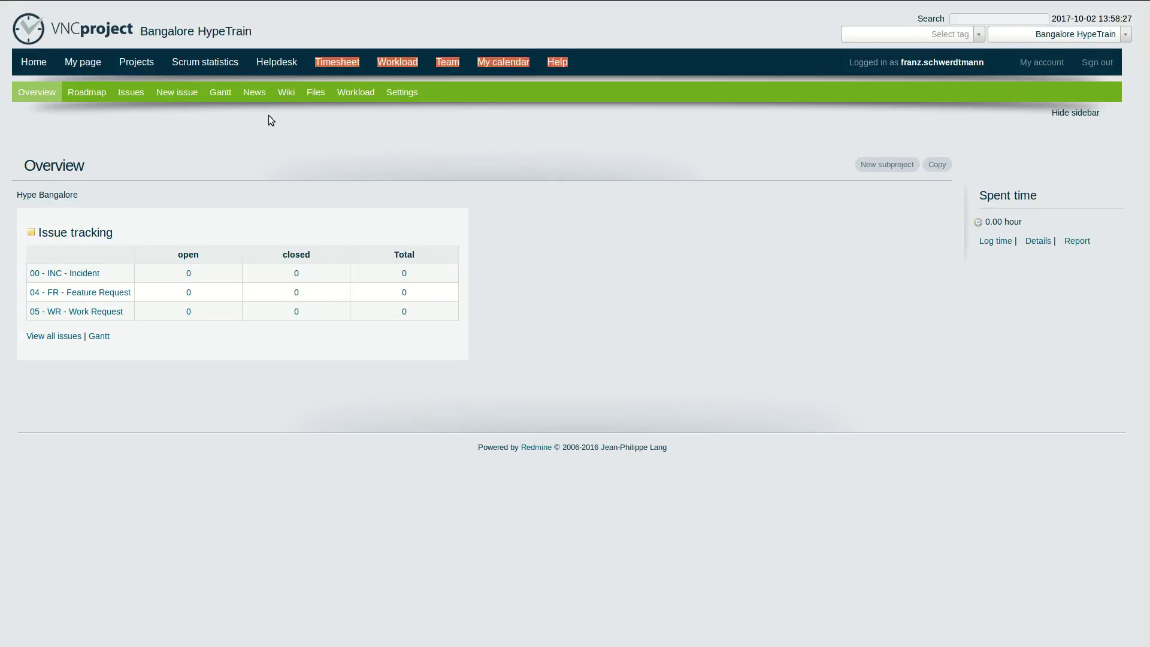
Open Testproject from the suggested projects/ address, then return to the Projects list.
click(130, 65)
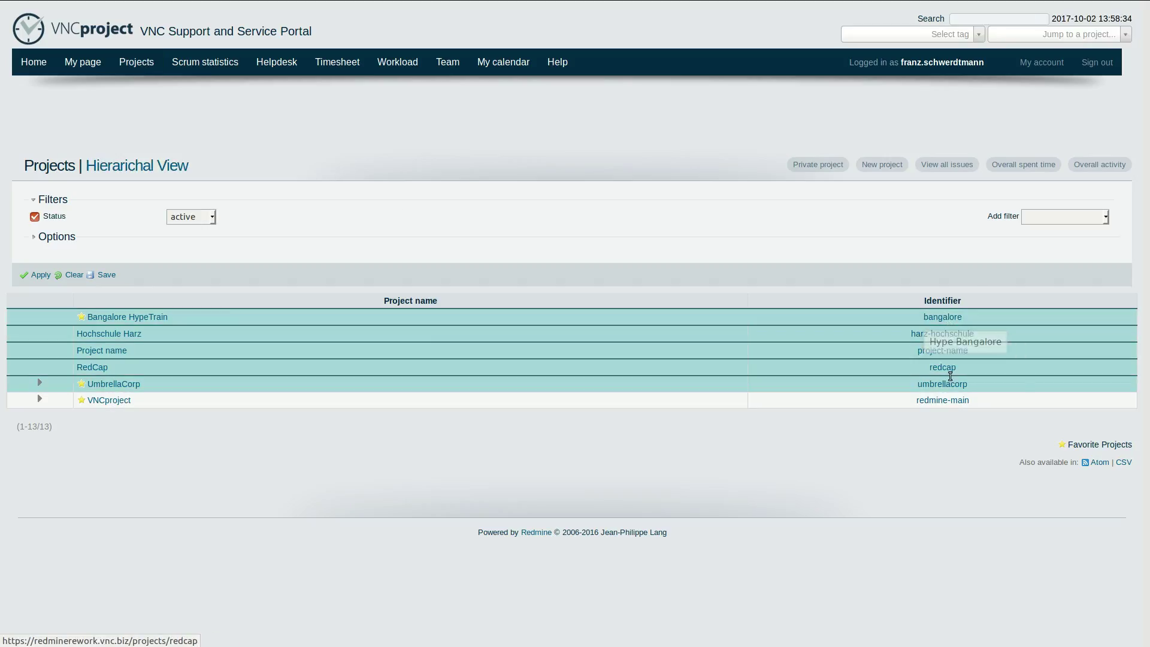
mouse_move(251, 1)
click(247, 35)
text(/)
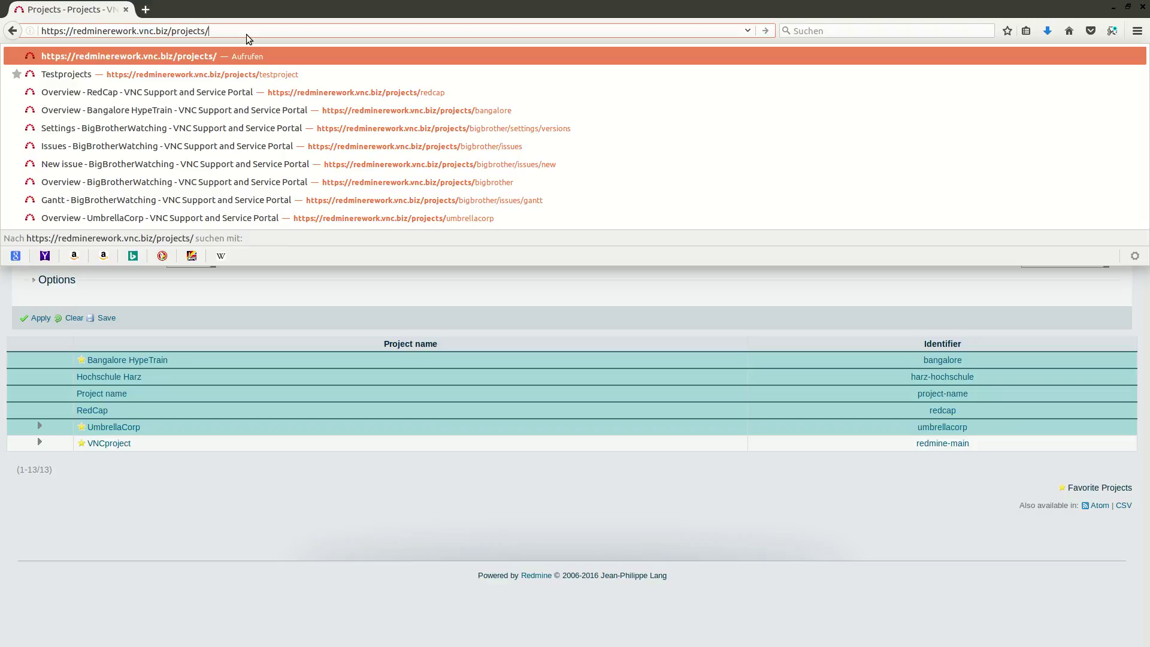
click(354, 76)
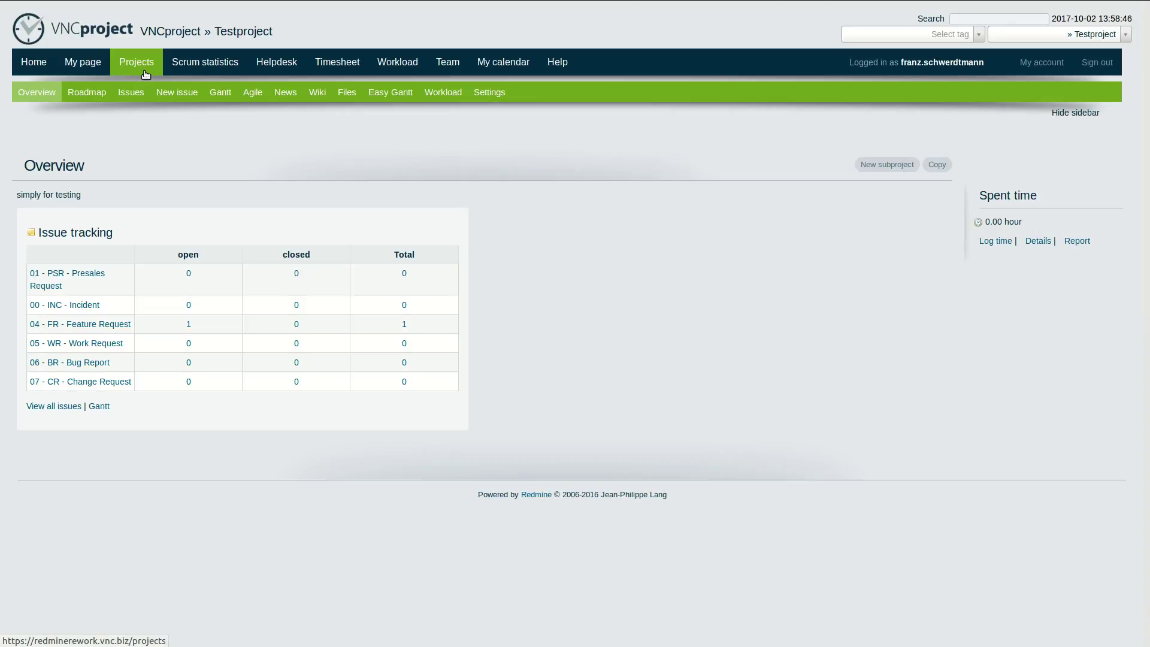
click(145, 73)
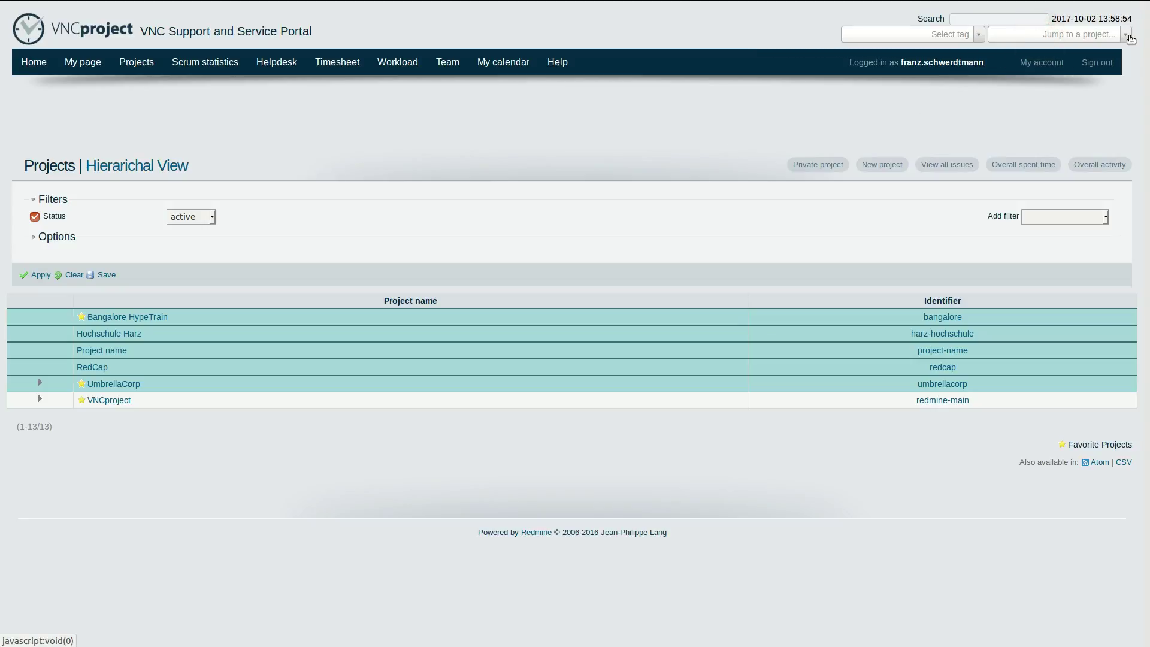
Search 'red' in the Jump to a project list to open RedCap.
click(1059, 34)
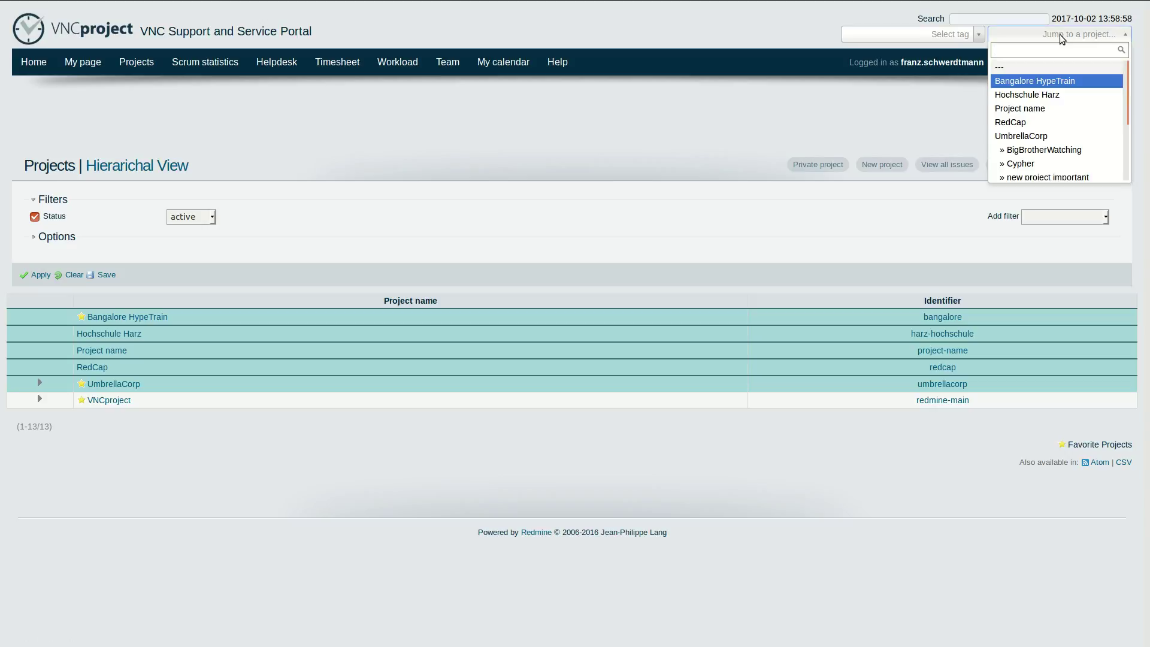
scroll(1081, 96, down, 3)
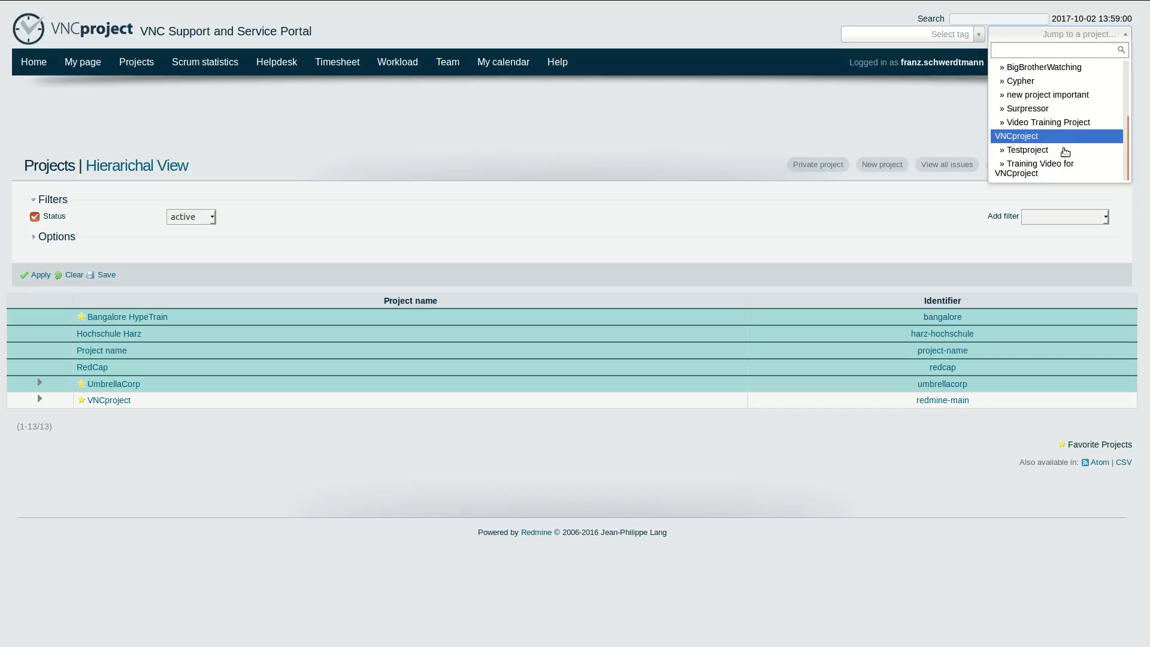
scroll(1062, 156, up, 3)
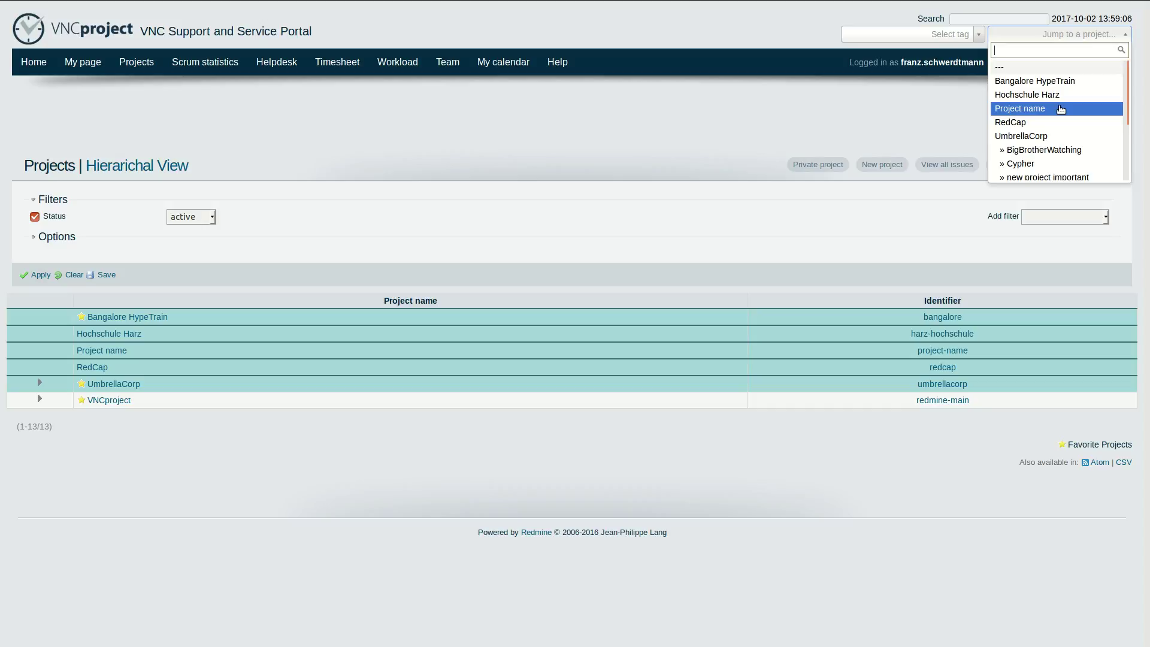
scroll(1052, 137, down, 3)
text(re)
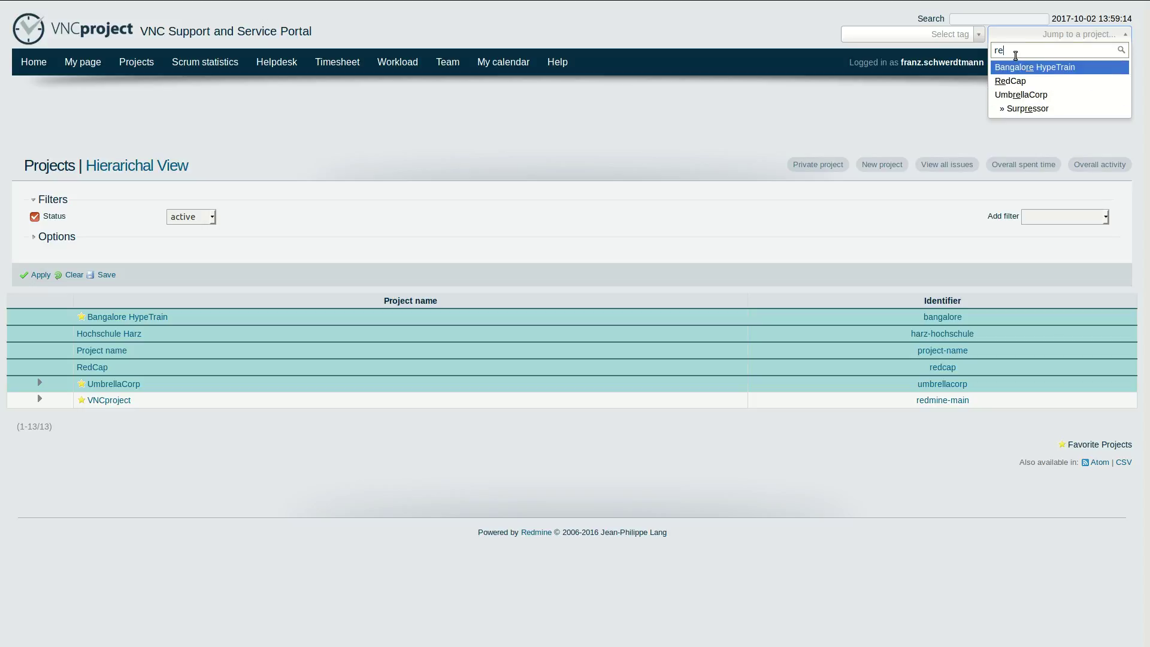
text(d)
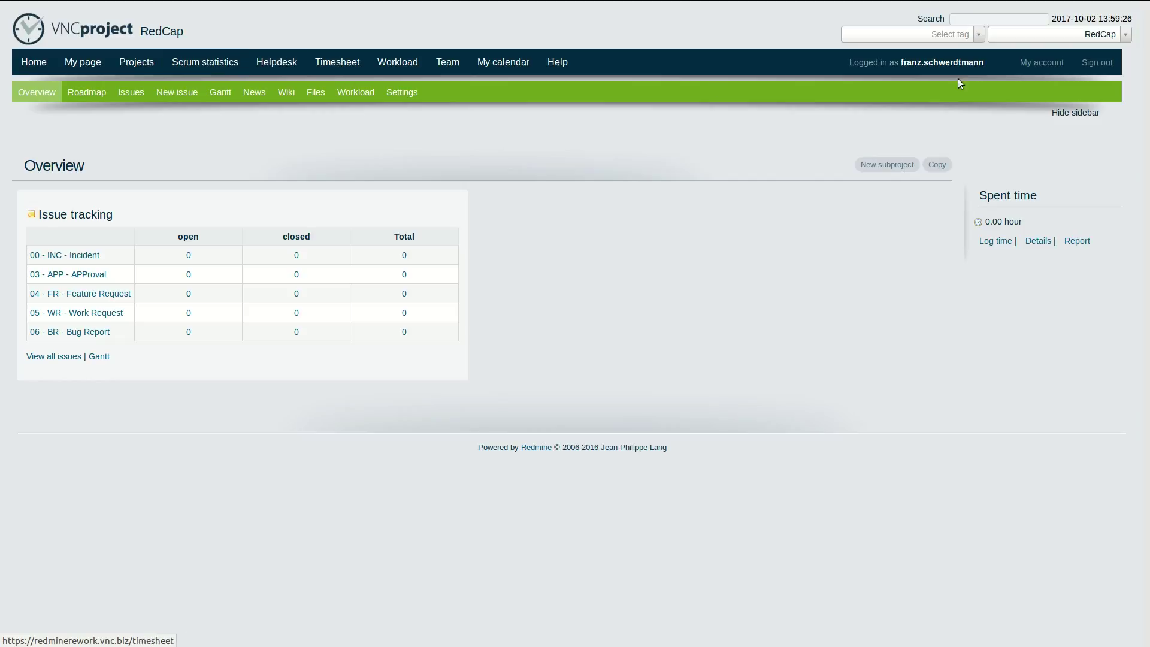
Search 'um' in the project jump list and open UmbrellaCorp.
click(1105, 38)
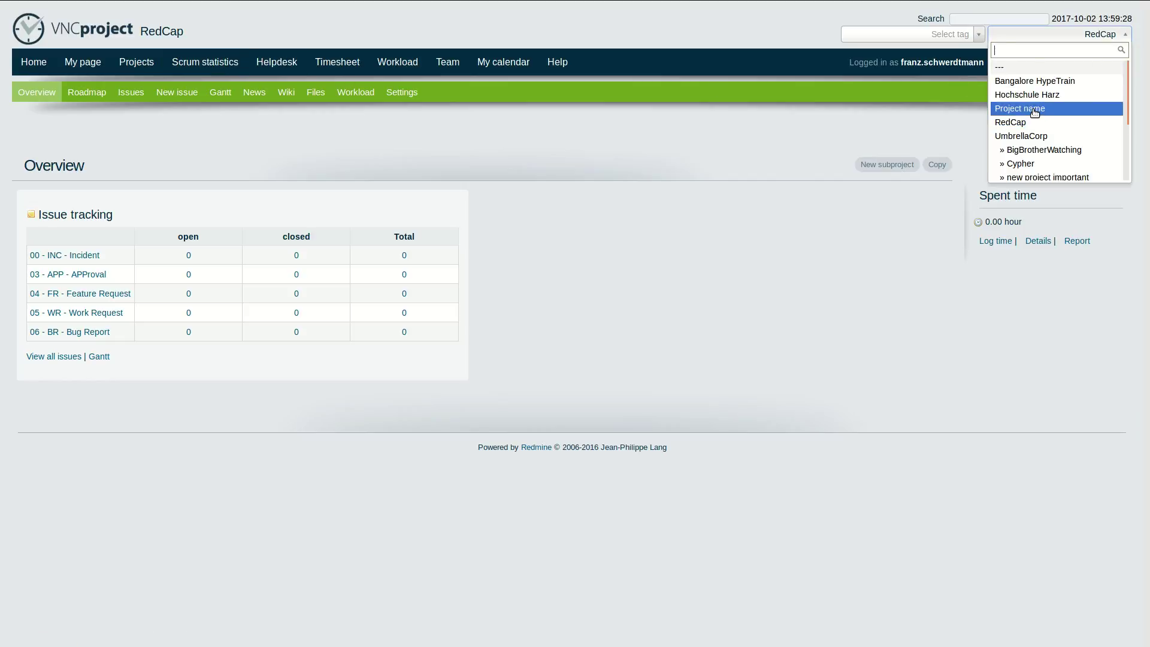
scroll(1035, 113, down, 2)
text(um)
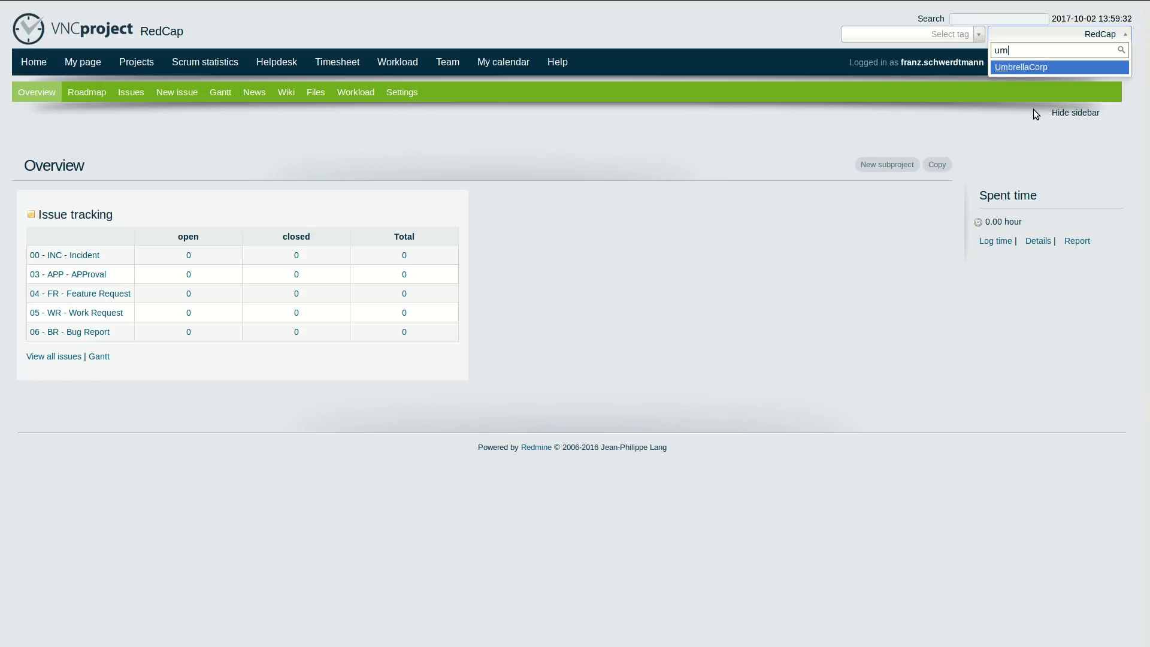
click(1025, 67)
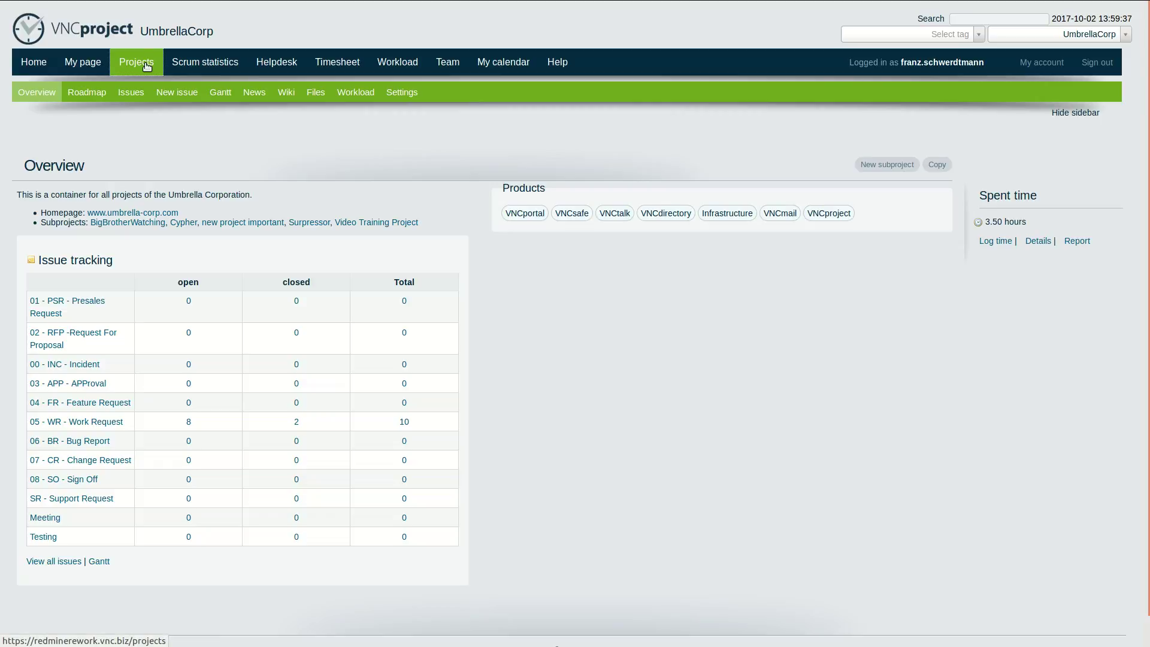
Return to the Projects list, then show and dismiss the Jump to a project dropdown.
click(147, 65)
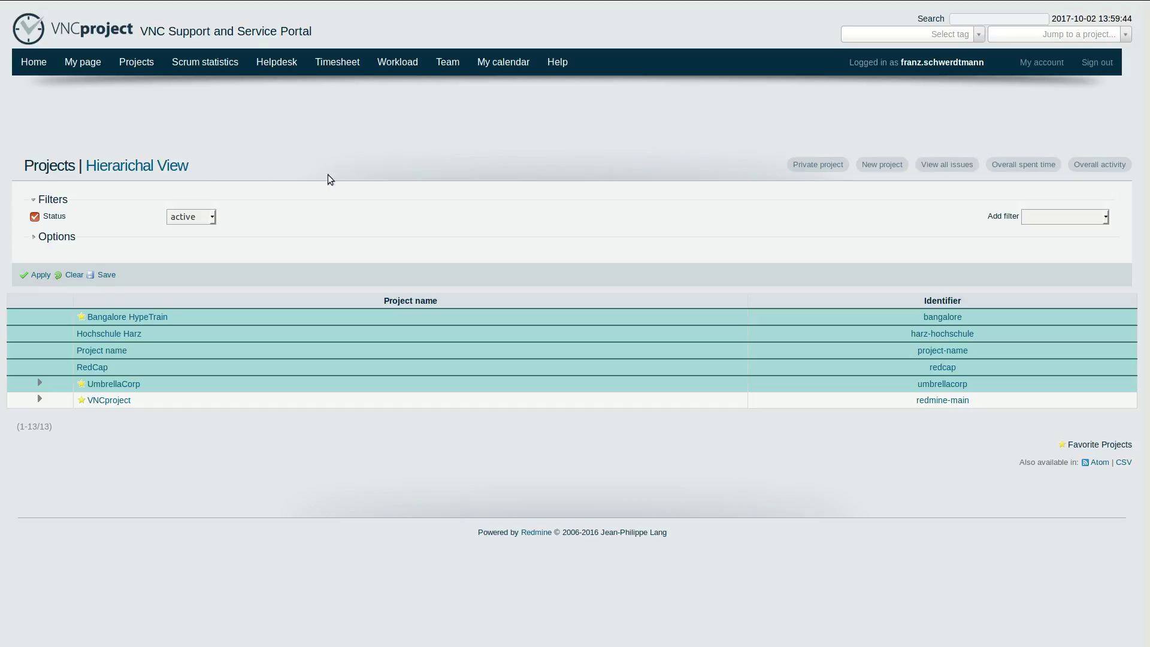
click(1093, 36)
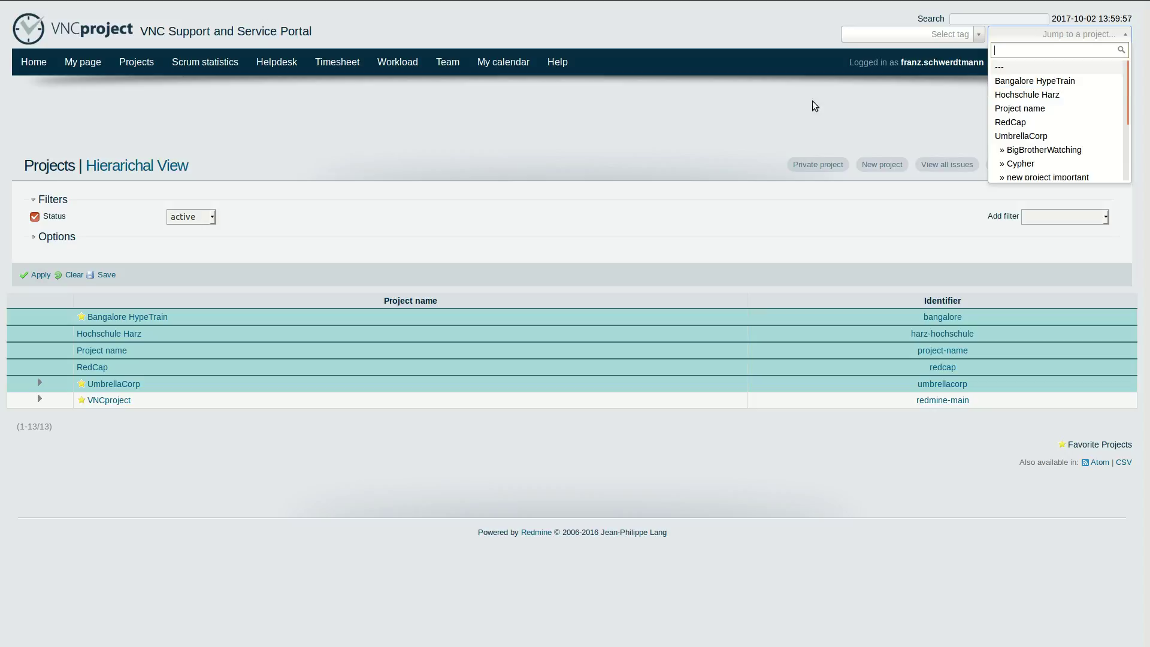
click(677, 131)
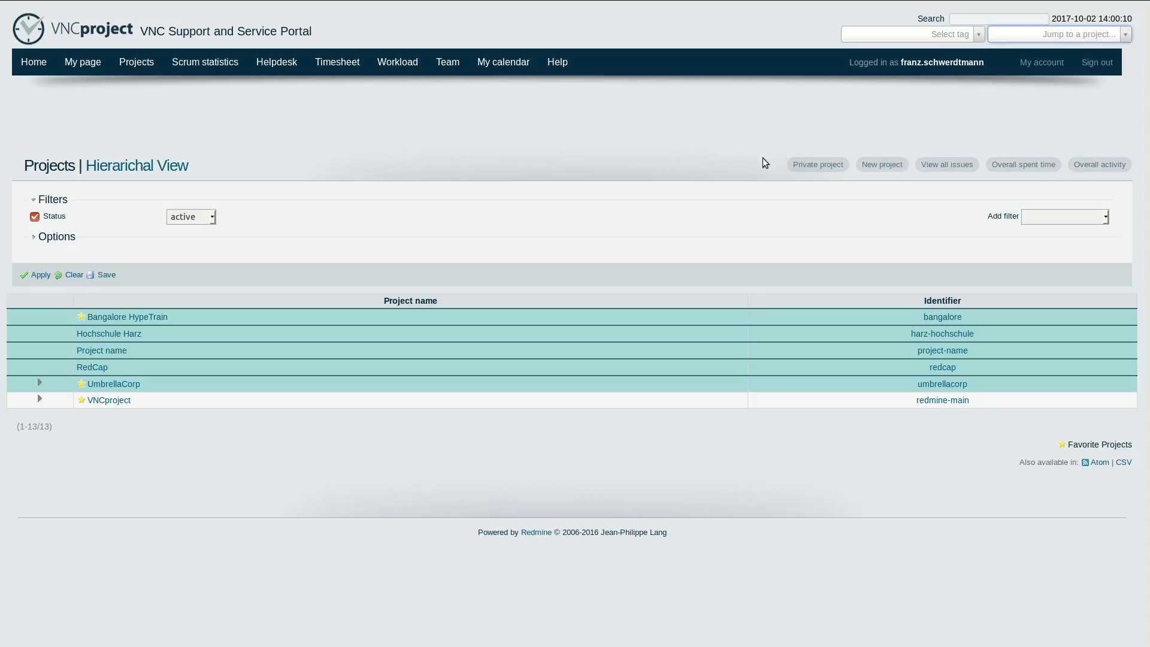